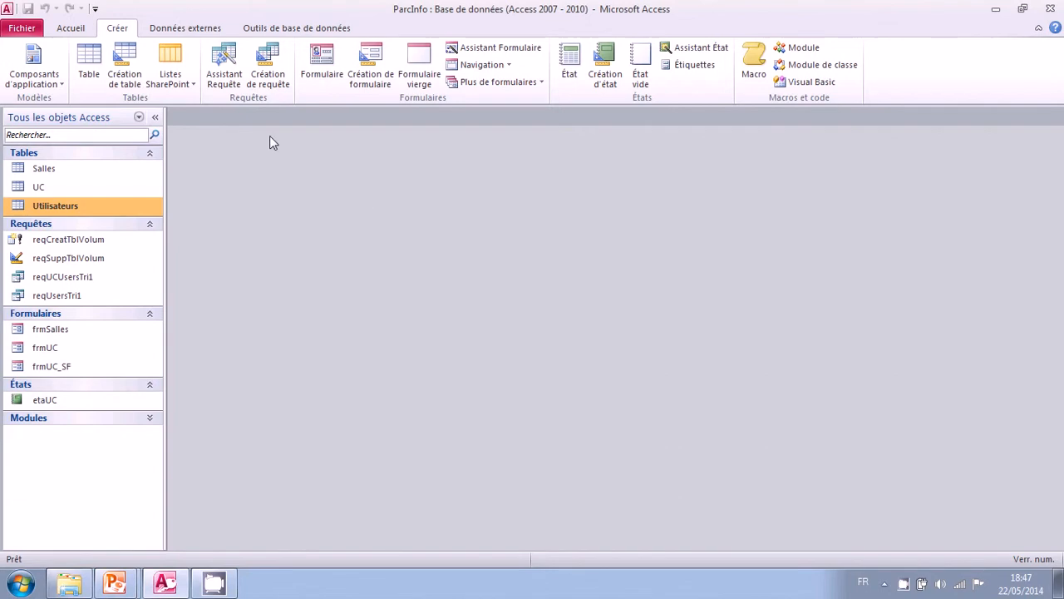
# Create a query in design view based on the Utilisateurs table and enlarge its field list to show every field.
pyautogui.click(272, 77)
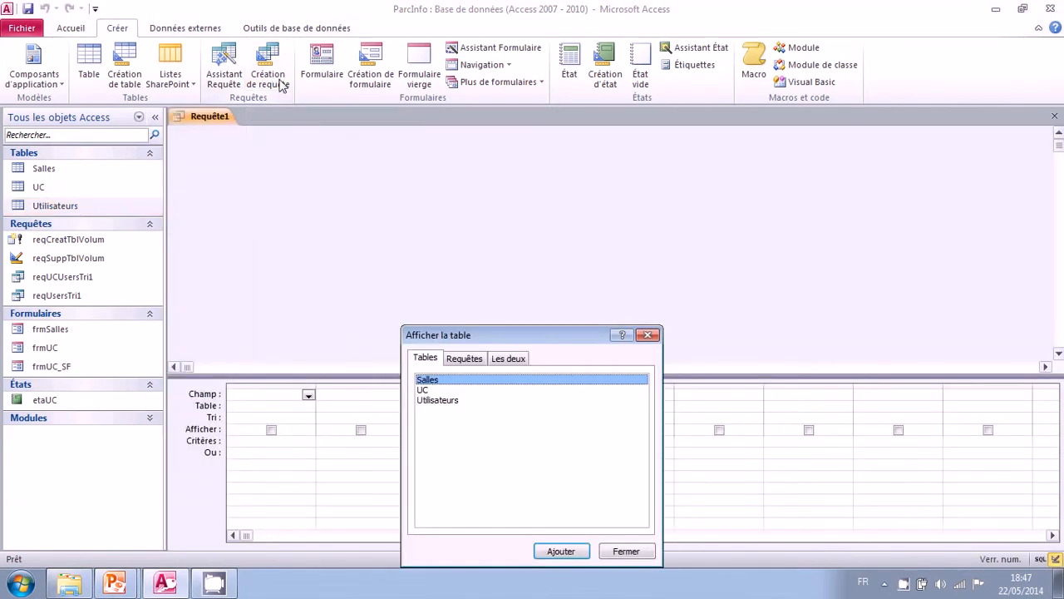
pyautogui.moveTo(509, 340); pyautogui.dragTo(526, 199)
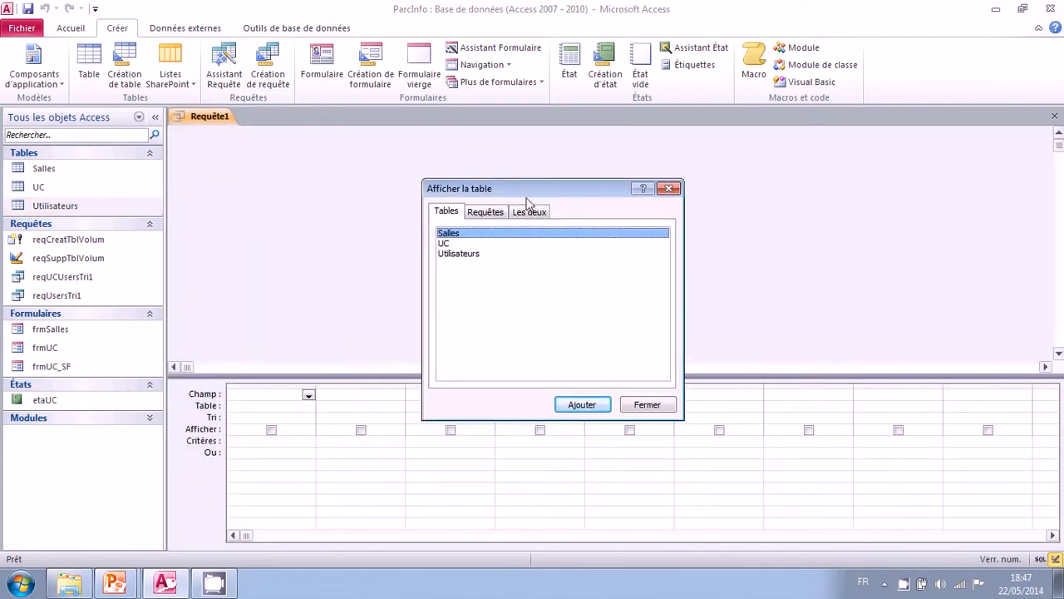
pyautogui.click(473, 255)
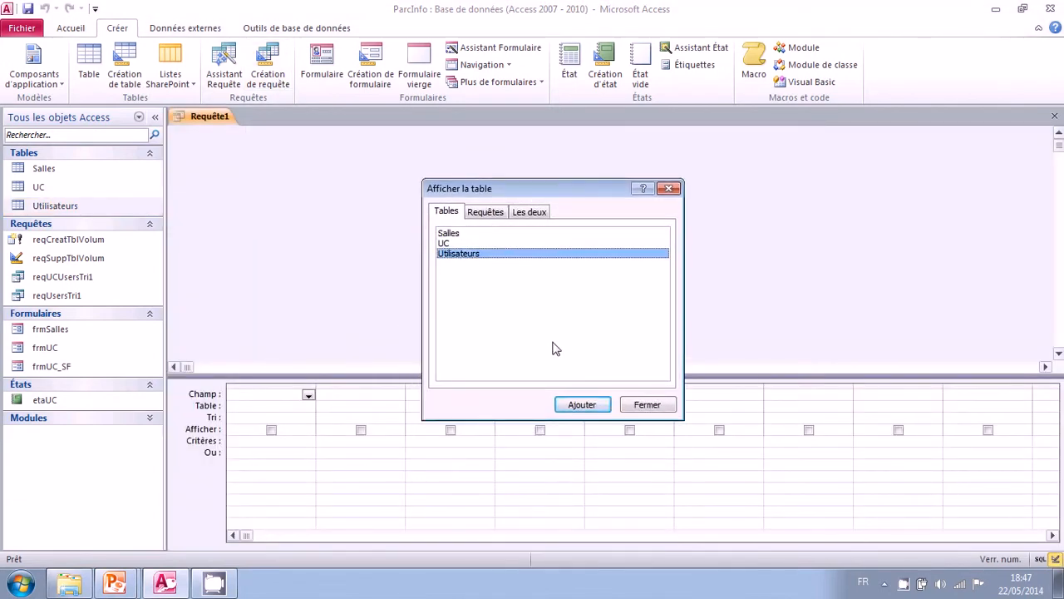
pyautogui.click(593, 405)
pyautogui.click(647, 404)
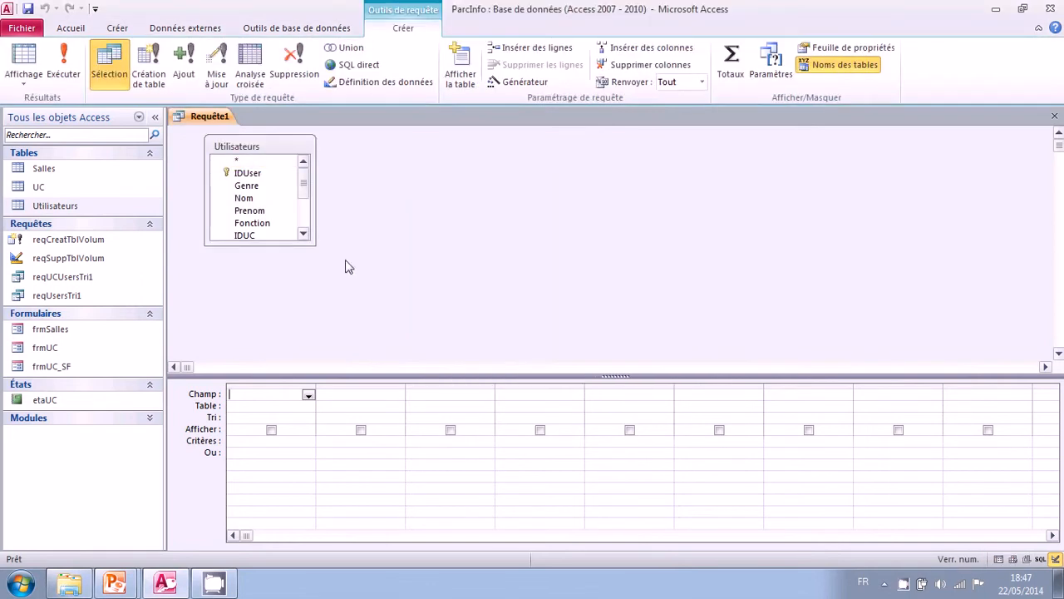
pyautogui.moveTo(280, 245); pyautogui.dragTo(285, 336)
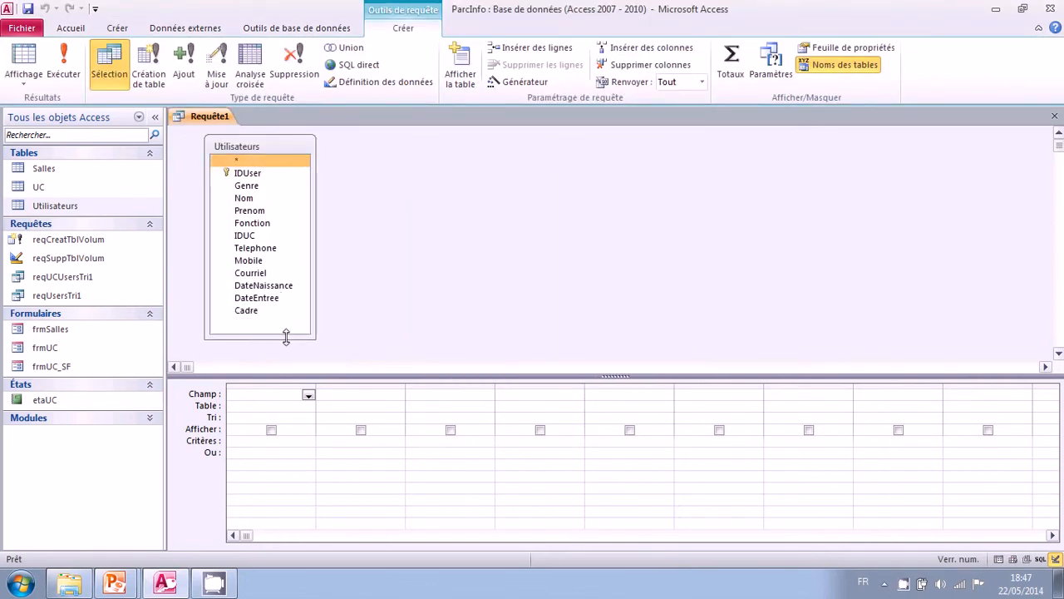
# Add the fields IDUser, Genre, Nom, Prenom, Fonction and DateEntree to the query grid.
pyautogui.click(268, 174)
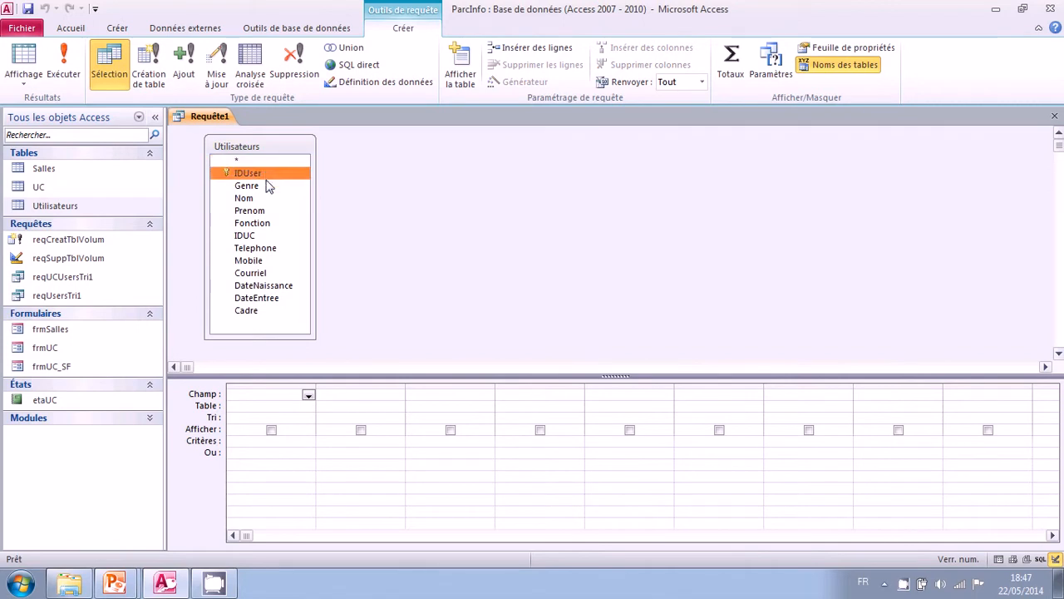
pyautogui.moveTo(266, 183); pyautogui.dragTo(261, 228)
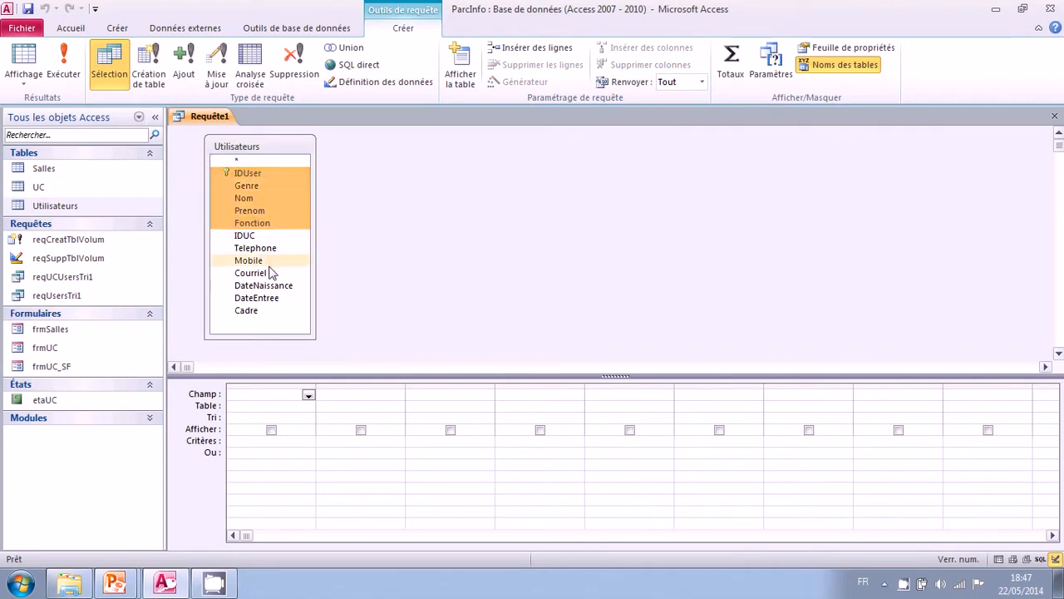
pyautogui.keyDown('ctrl'); pyautogui.click(270, 298); pyautogui.keyUp('ctrl')
pyautogui.moveTo(269, 207); pyautogui.dragTo(288, 395)
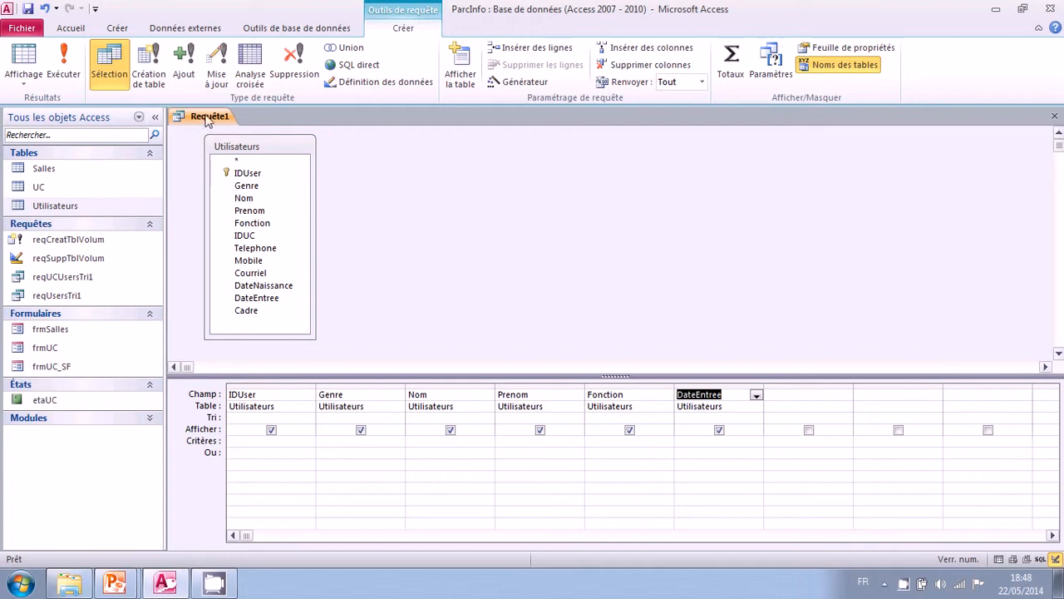
# Run the query, examine the values in the Genre and Fonction columns, and return to design view.
pyautogui.click(64, 66)
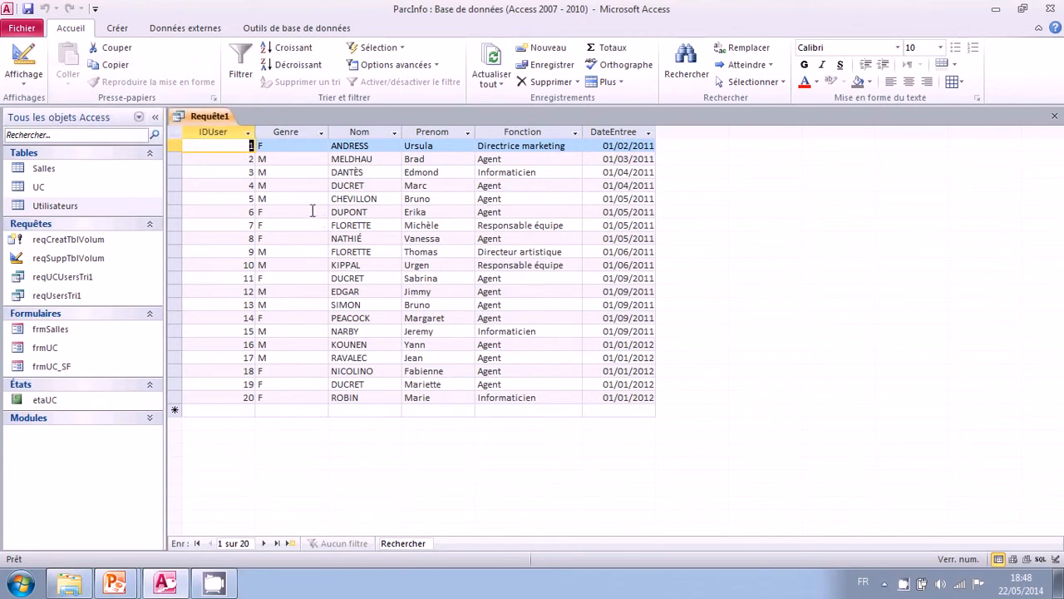
pyautogui.click(297, 133)
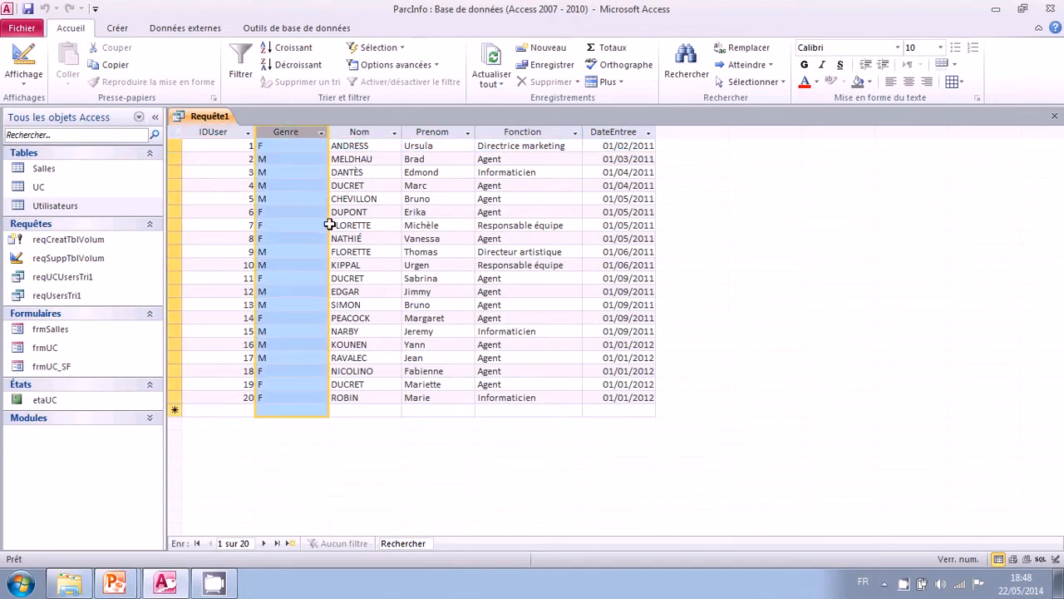
pyautogui.click(274, 148)
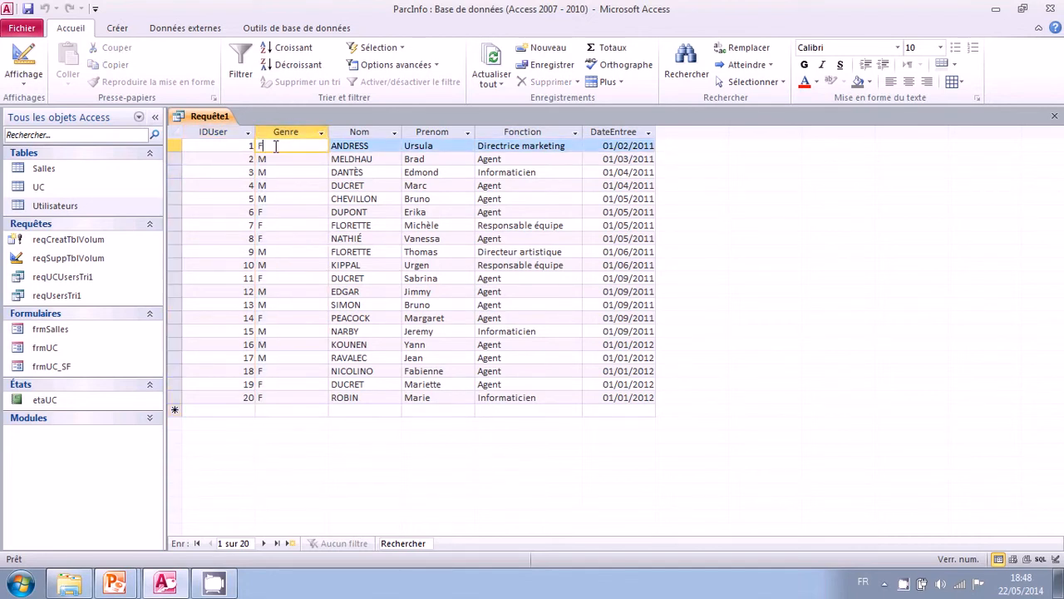
pyautogui.click(274, 158)
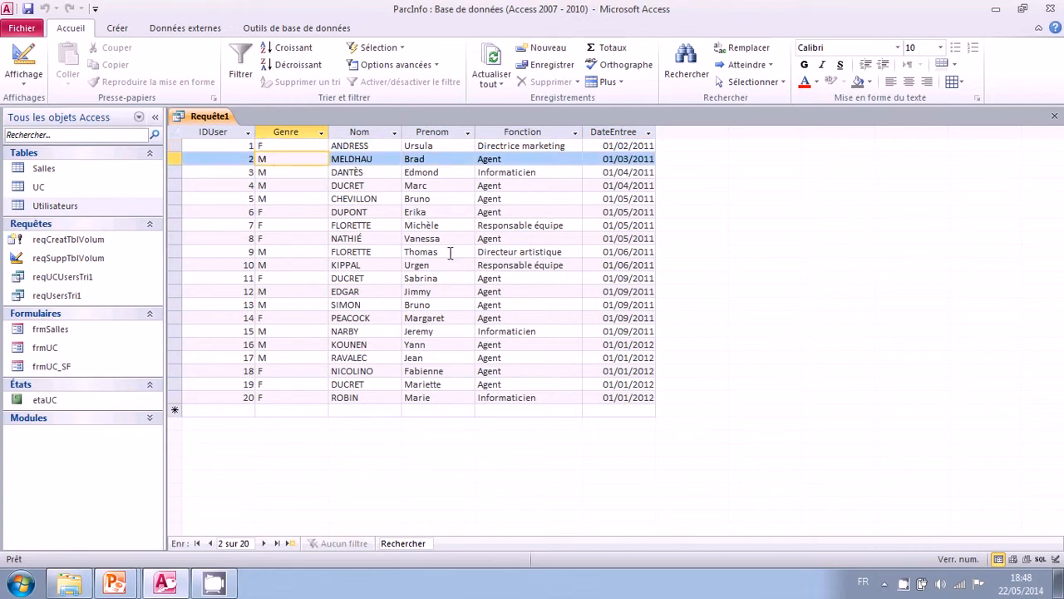
pyautogui.click(557, 172)
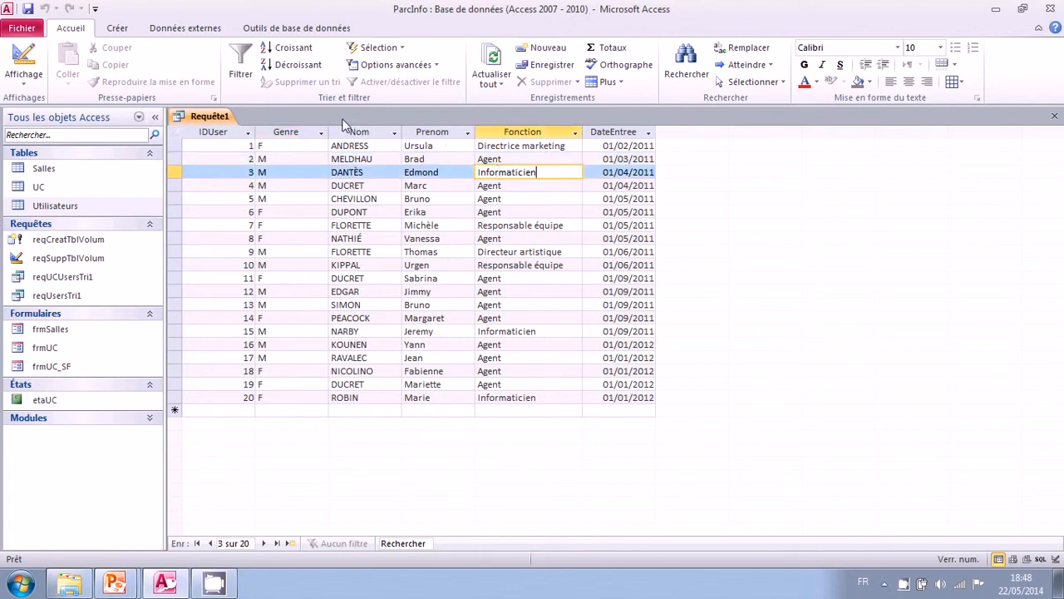
pyautogui.click(25, 58)
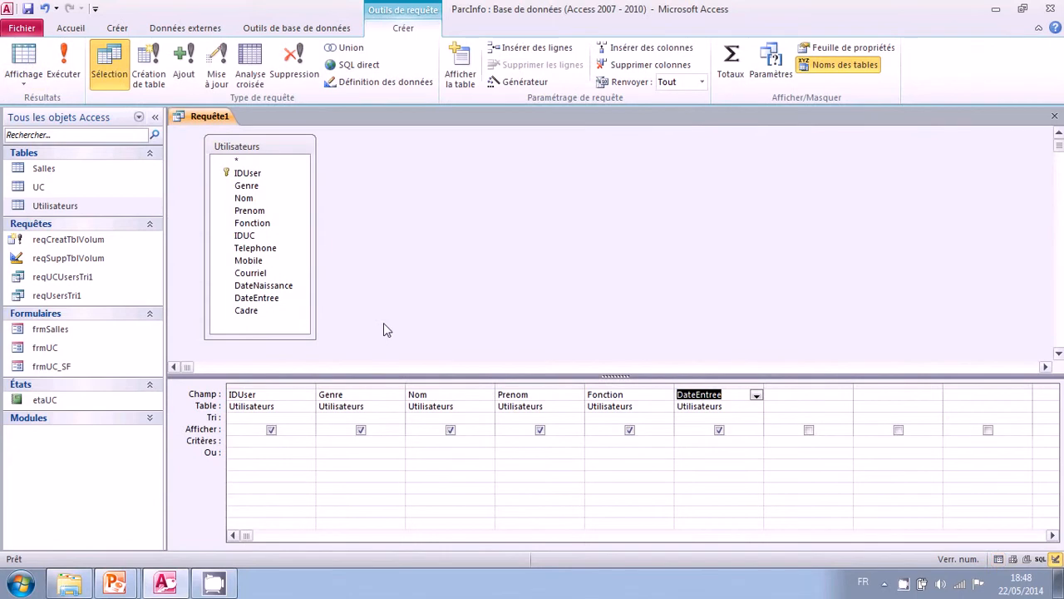
pyautogui.click(233, 443)
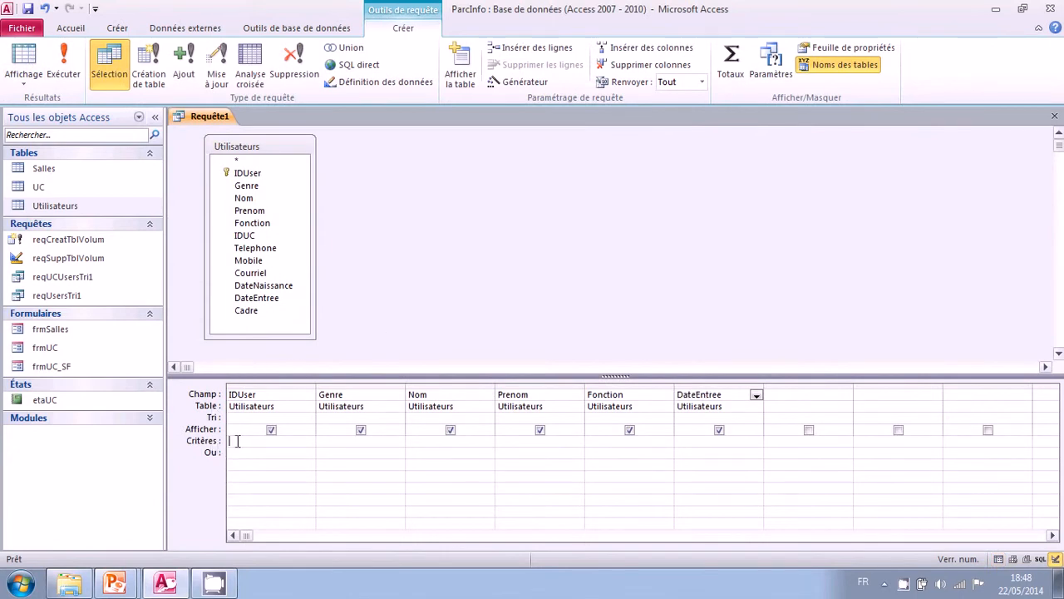
pyautogui.moveTo(228, 440); pyautogui.dragTo(230, 518)
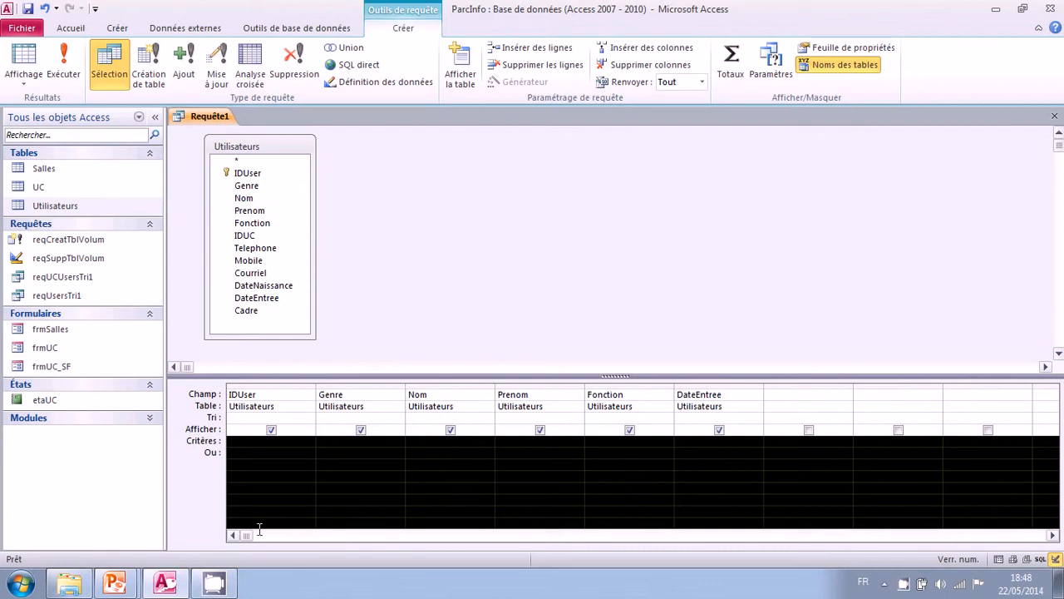
pyautogui.click(242, 452)
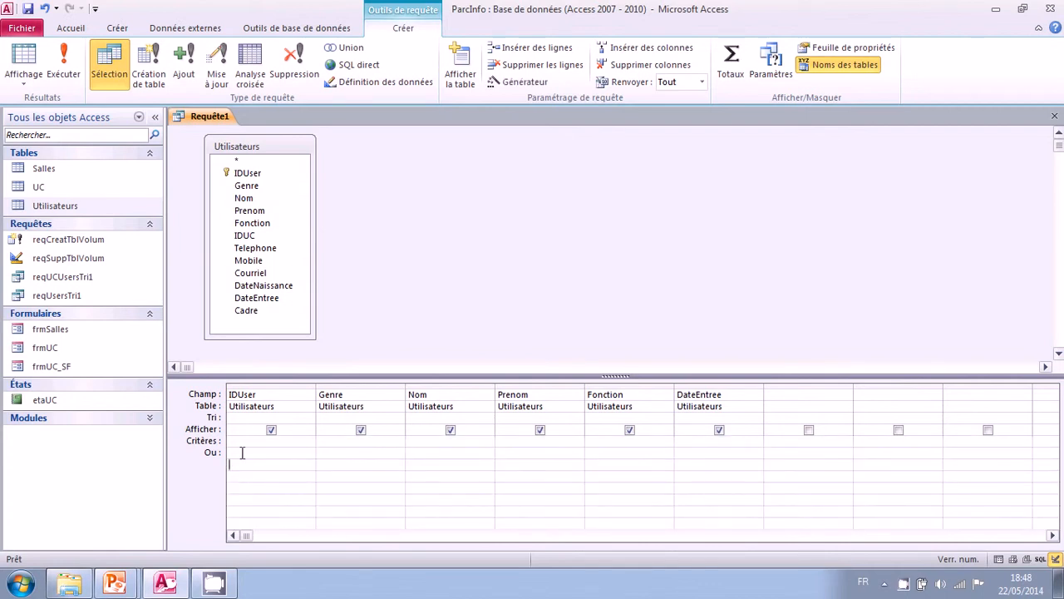
pyautogui.press('Down')
pyautogui.press('Down')
pyautogui.press('Down')
pyautogui.press('Down')
# Set the Fonction criterion to "informaticien", run the query to check the records, and return to design view.
pyautogui.click(597, 443)
pyautogui.write('informaticien')
pyautogui.click(692, 442)
pyautogui.click(65, 68)
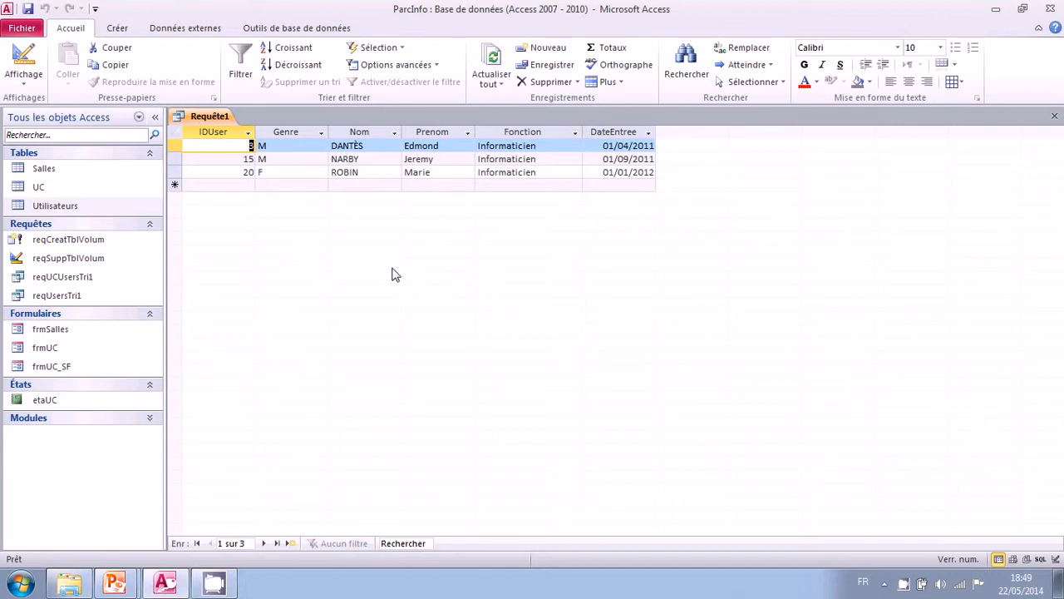
pyautogui.click(24, 58)
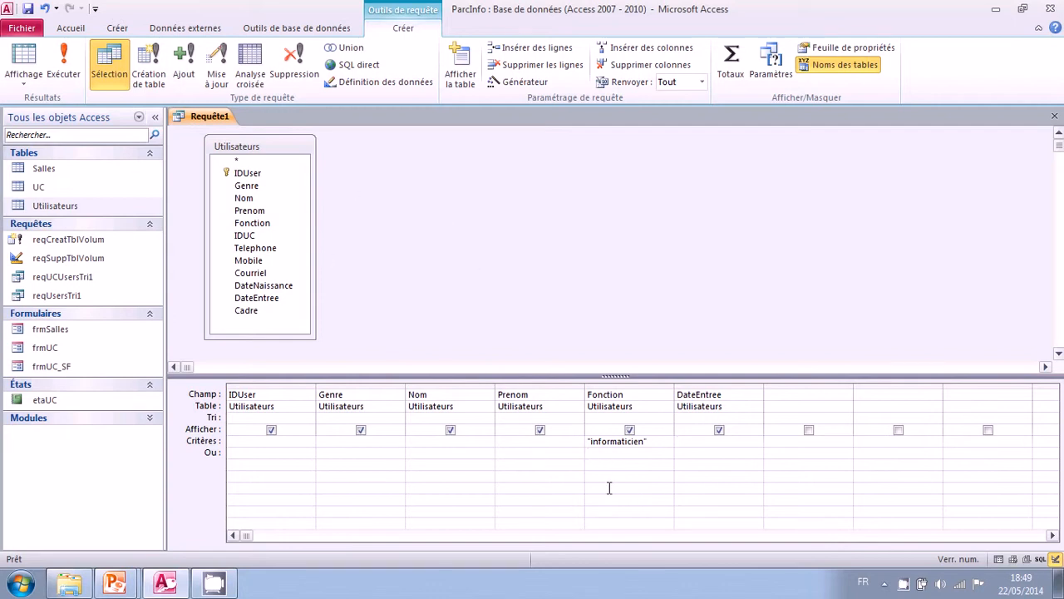
# Add "agent" as an alternative Fonction criterion in the Ou row, run the query, and return to design view.
pyautogui.write('agent')
pyautogui.click(690, 455)
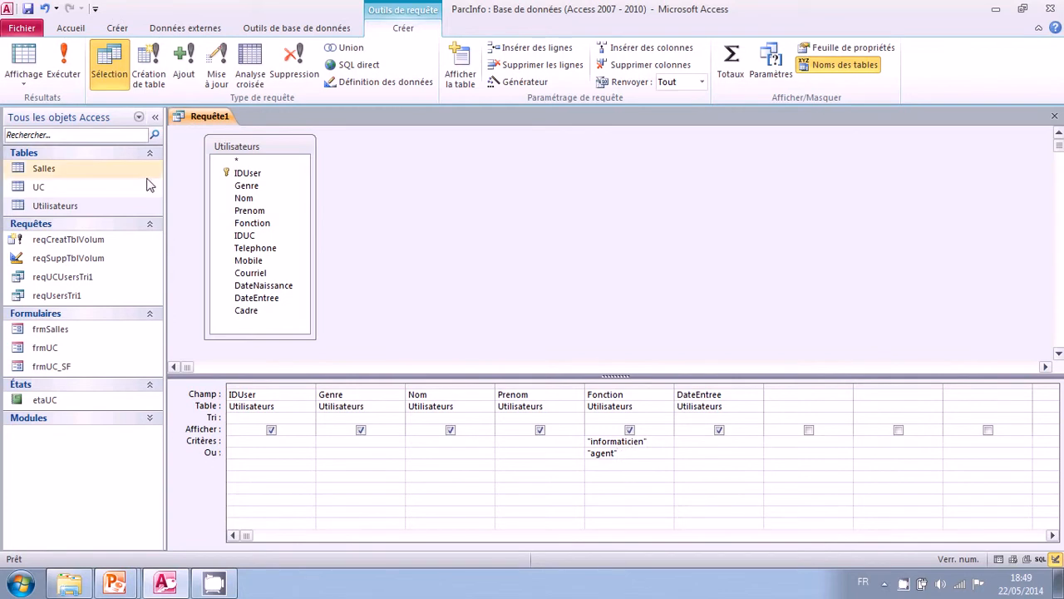
pyautogui.click(67, 73)
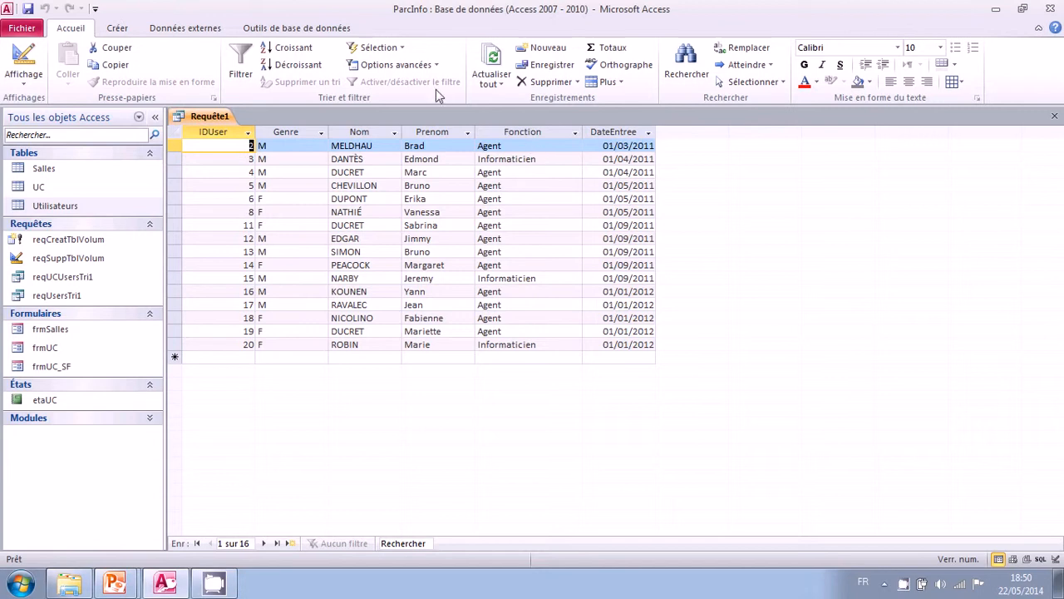
pyautogui.click(25, 62)
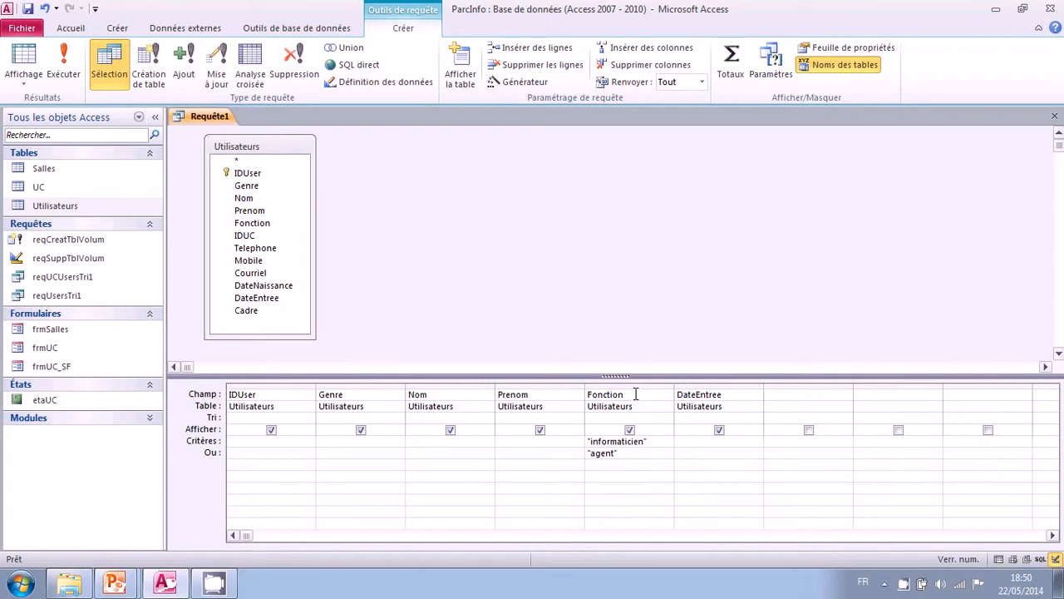
# Set the Genre criterion to "f" in the Critères row, run the query, and return to design view.
pyautogui.click(636, 394)
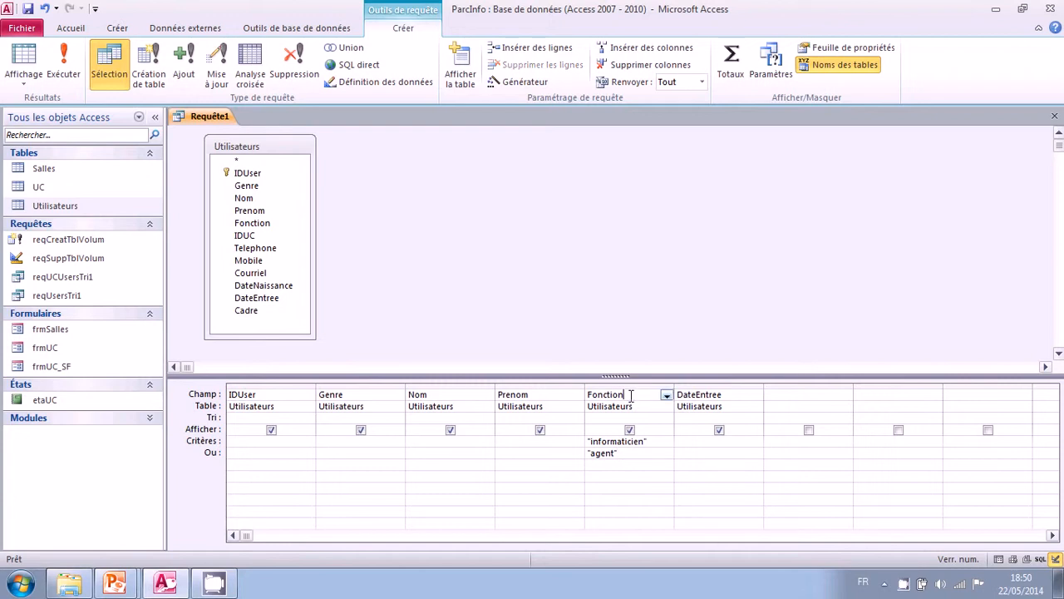
pyautogui.click(628, 453)
pyautogui.click(373, 442)
pyautogui.write('f')
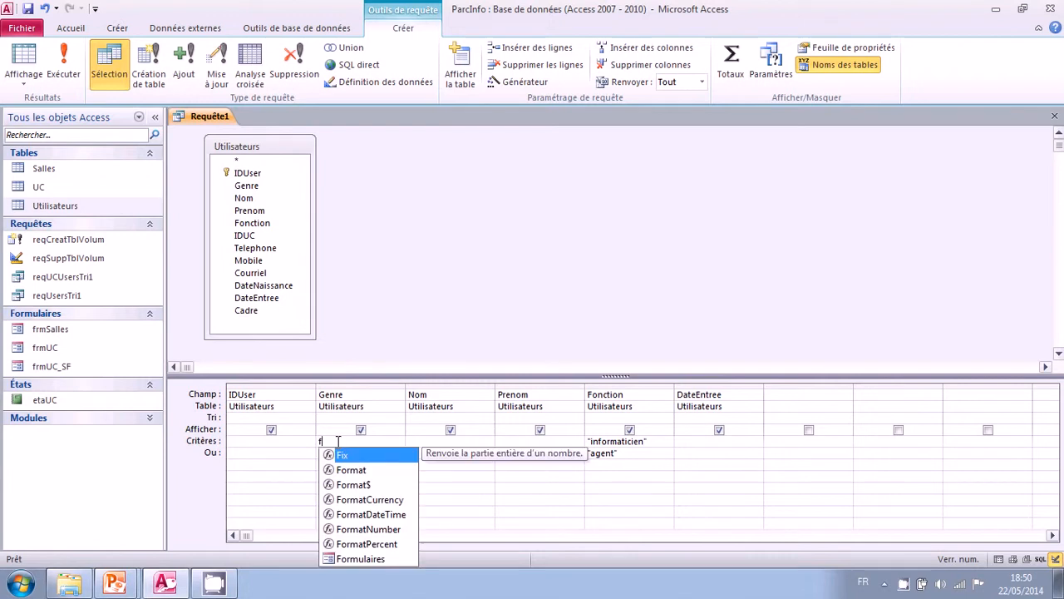
pyautogui.click(289, 441)
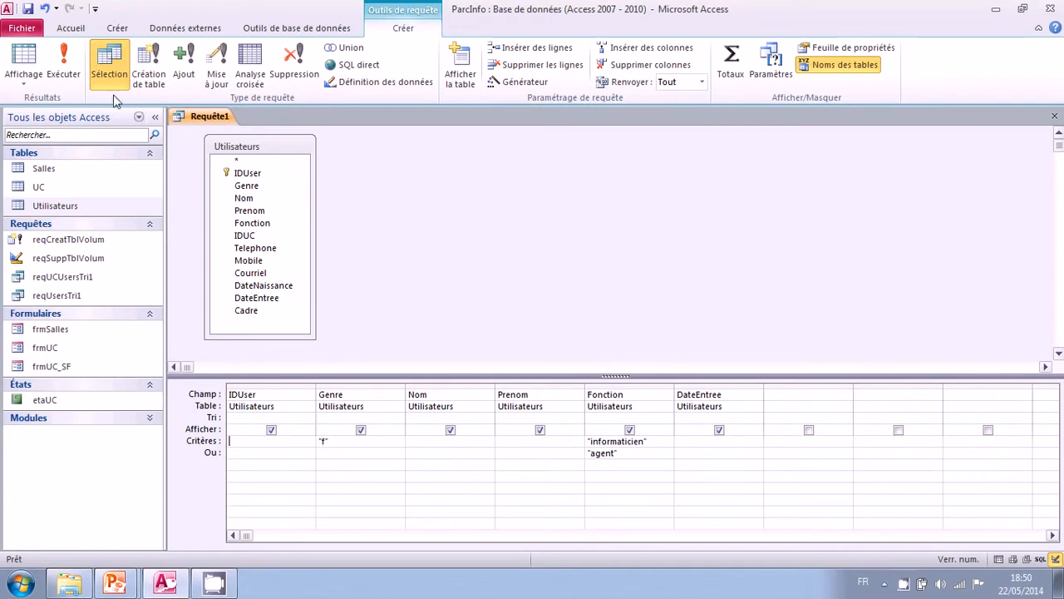
pyautogui.click(60, 71)
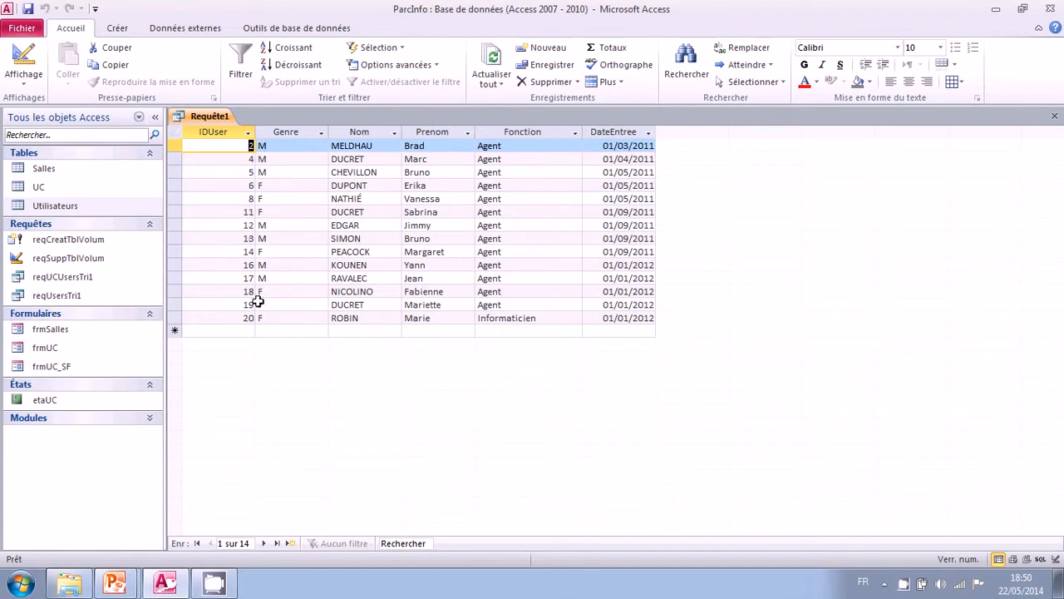
pyautogui.click(35, 65)
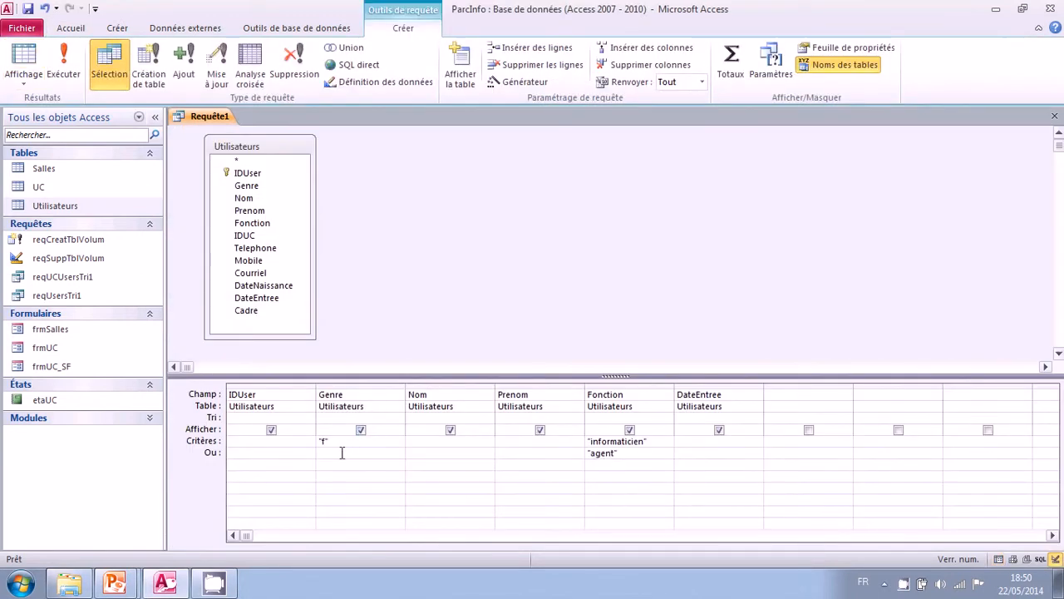
# Set the Genre criterion to "f" in the Ou row too, run the query, and return to design view.
pyautogui.click(342, 454)
pyautogui.moveTo(600, 376); pyautogui.dragTo(600, 367)
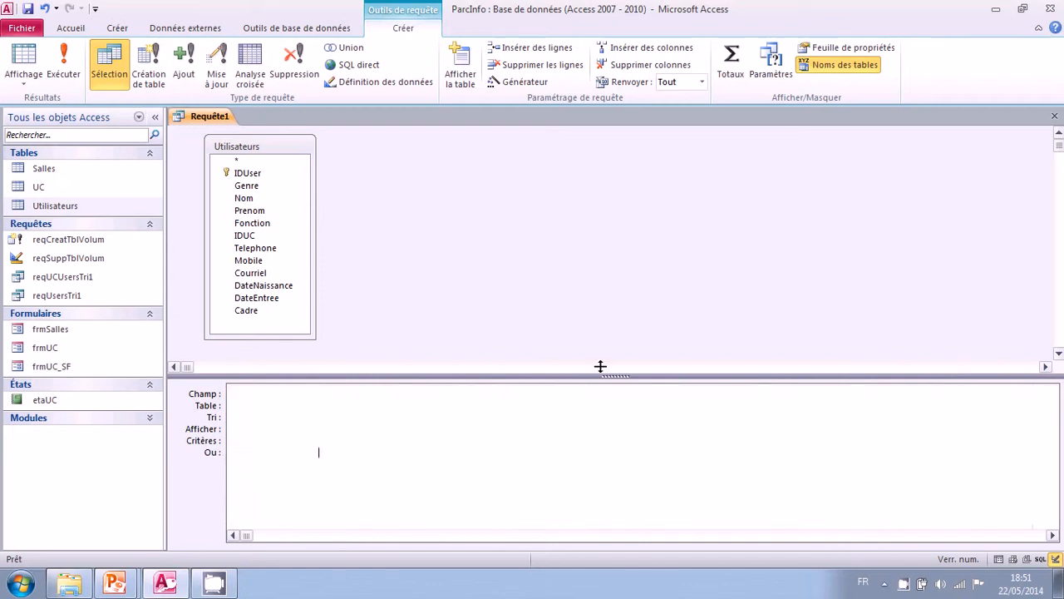
pyautogui.click(335, 441)
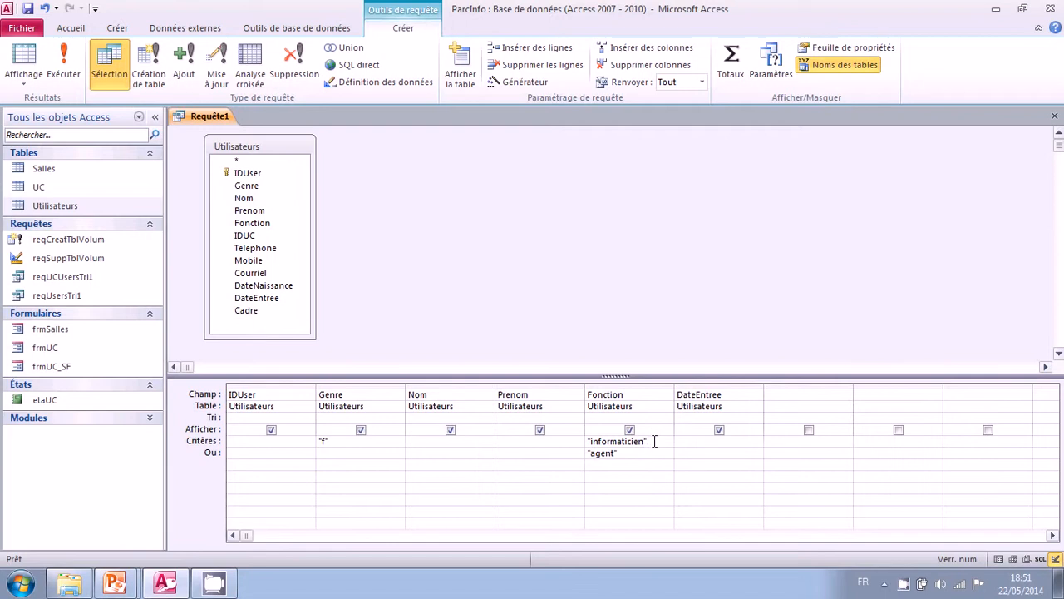
pyautogui.write('f')
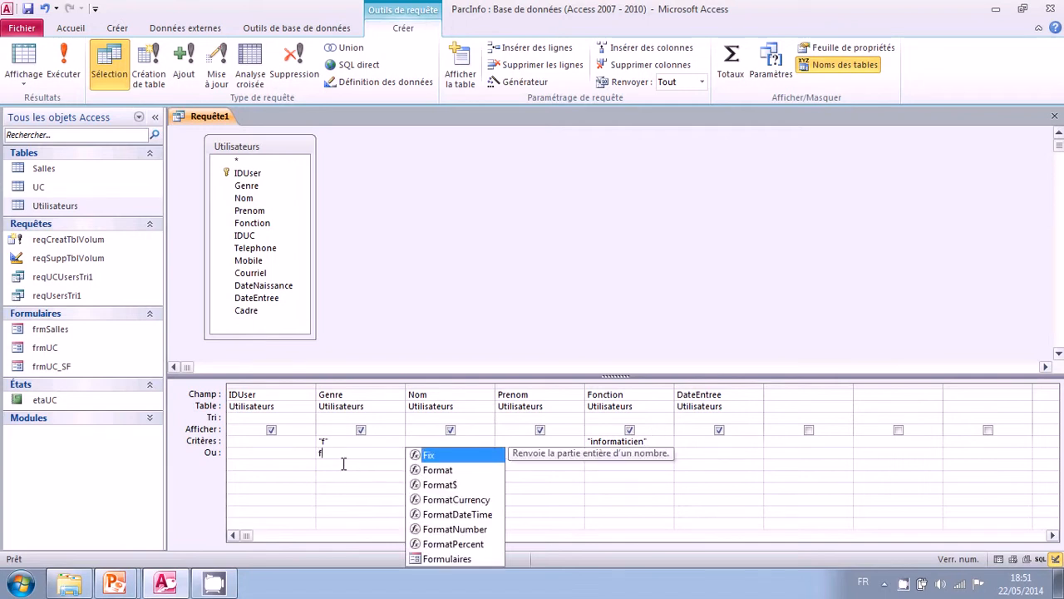
pyautogui.click(330, 466)
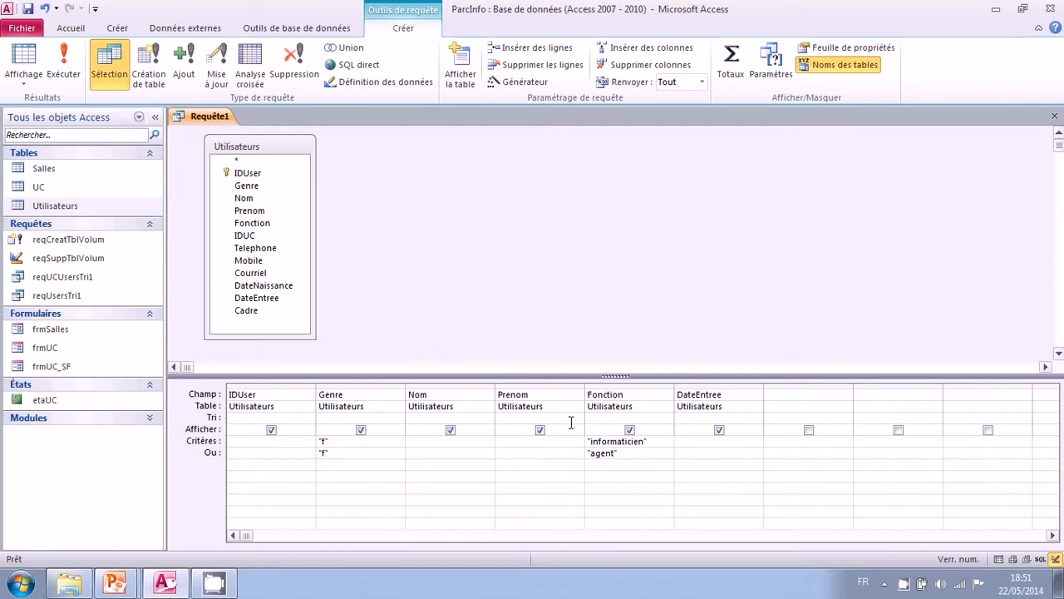
pyautogui.click(63, 65)
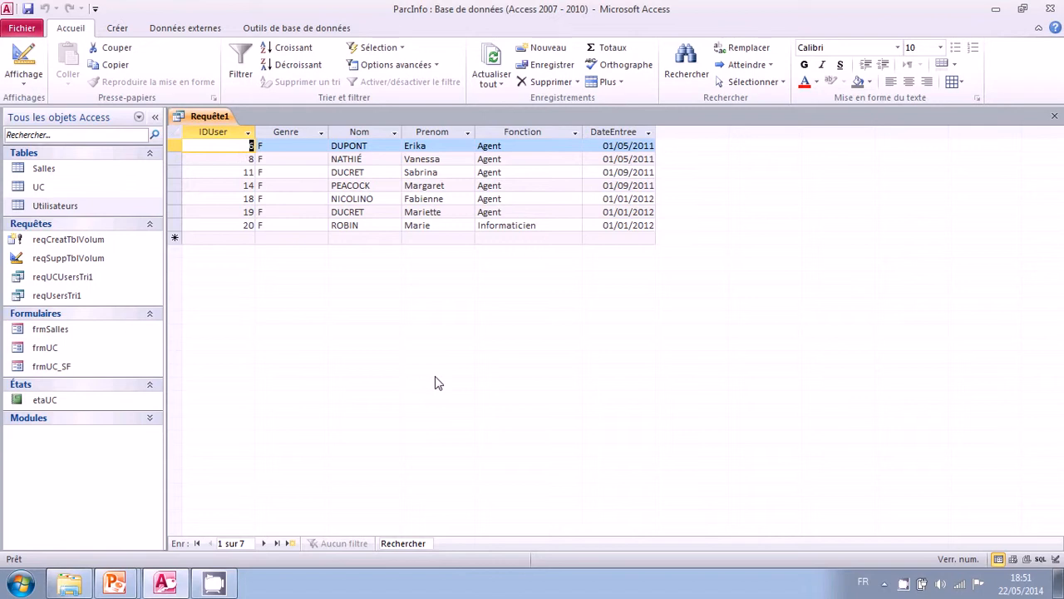
pyautogui.click(30, 68)
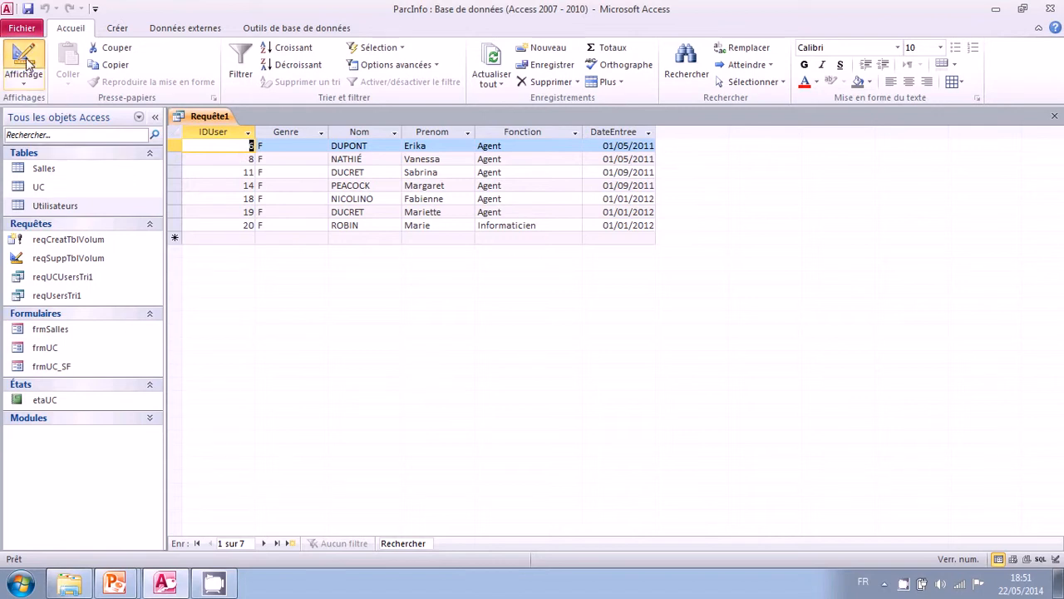
# Clear both "f" criteria under Genre and the "agent" criterion under Fonction.
pyautogui.click(335, 443)
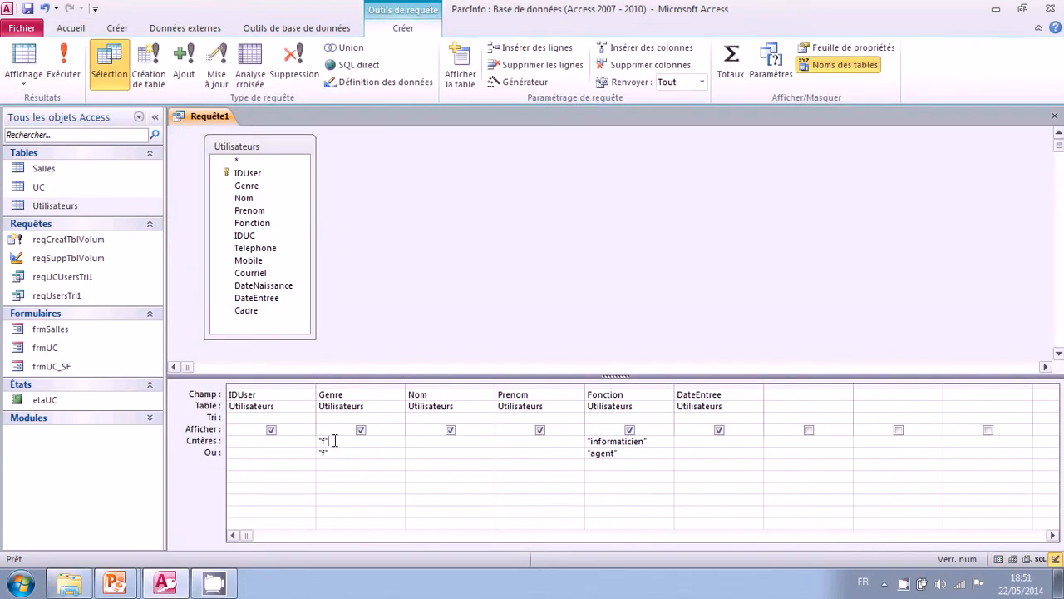
pyautogui.press('BackSpace')
pyautogui.press('BackSpace')
pyautogui.press('BackSpace')
pyautogui.press('Down')
pyautogui.press('Down')
pyautogui.press('Up')
pyautogui.press('Delete')
pyautogui.press('Tab')
pyautogui.press('Tab')
pyautogui.press('Tab')
pyautogui.press('Delete')
# Set the Genre criterion to "m" in the Ou row, as an alternative to the Fonction criterion.
pyautogui.write('m')
pyautogui.click(277, 452)
pyautogui.click(515, 441)
pyautogui.click(232, 447)
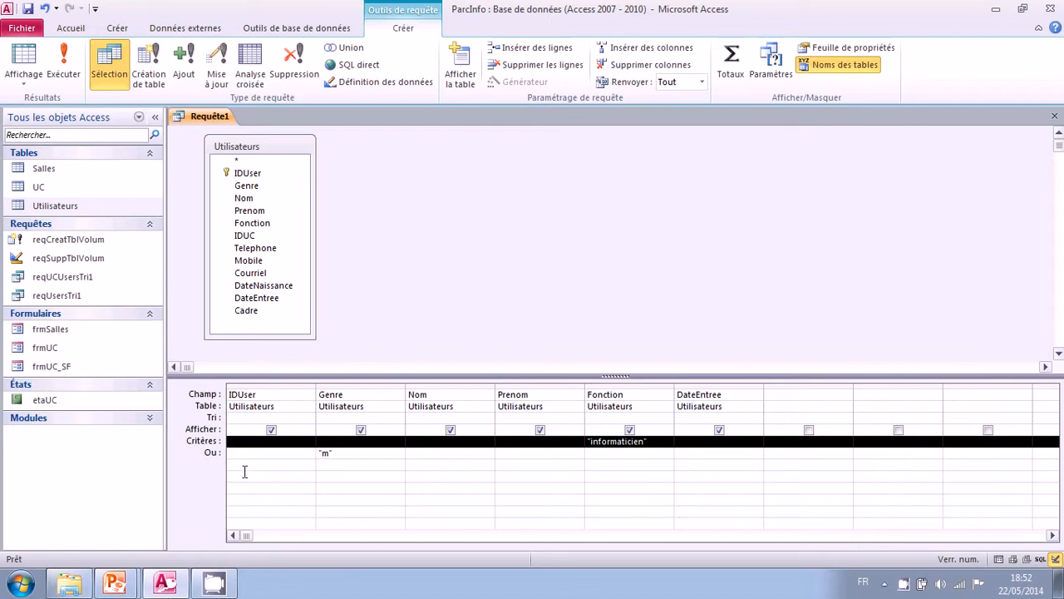
pyautogui.click(242, 453)
pyautogui.click(229, 452)
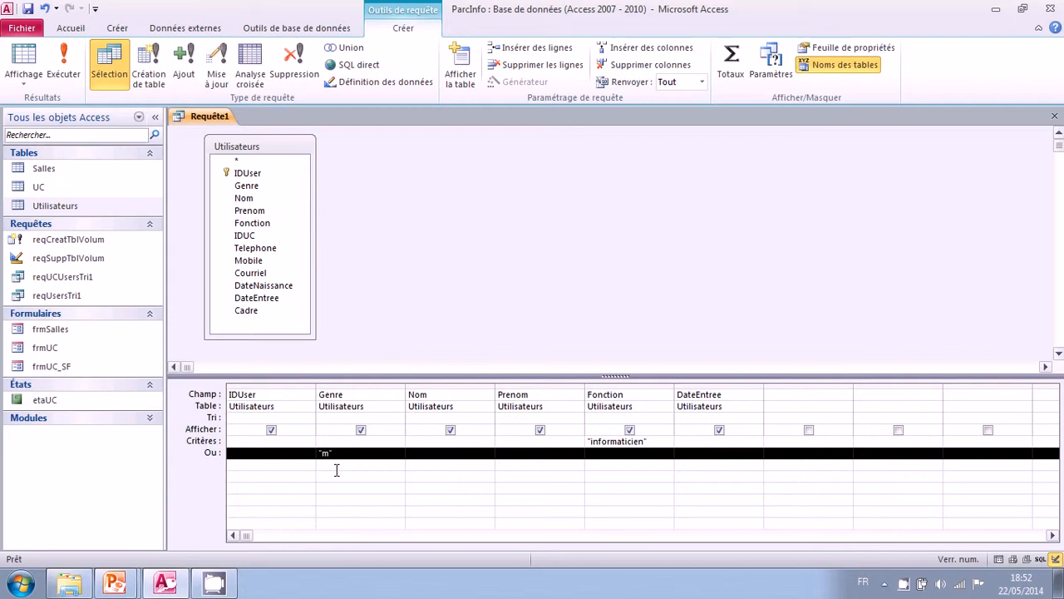
# Run the query, inspect the record with Genre F in the results, and return to design view.
pyautogui.click(64, 72)
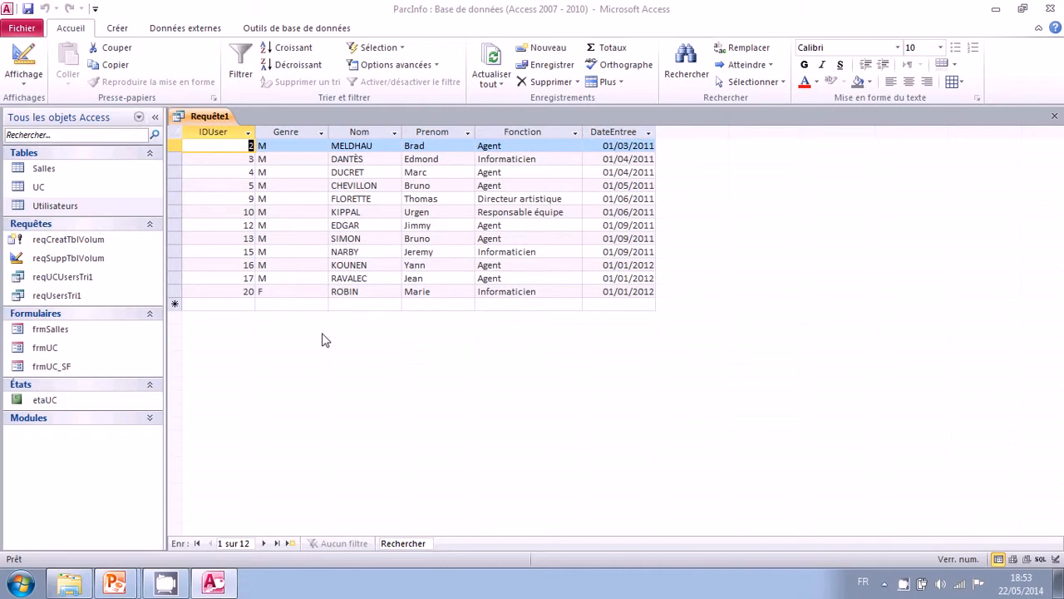
pyautogui.click(175, 291)
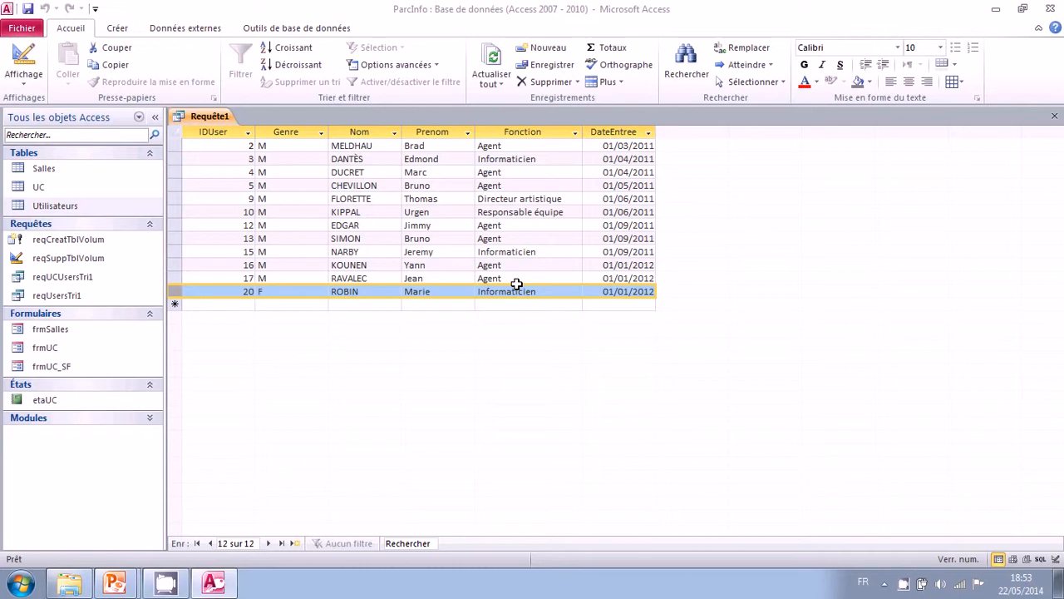
pyautogui.click(25, 58)
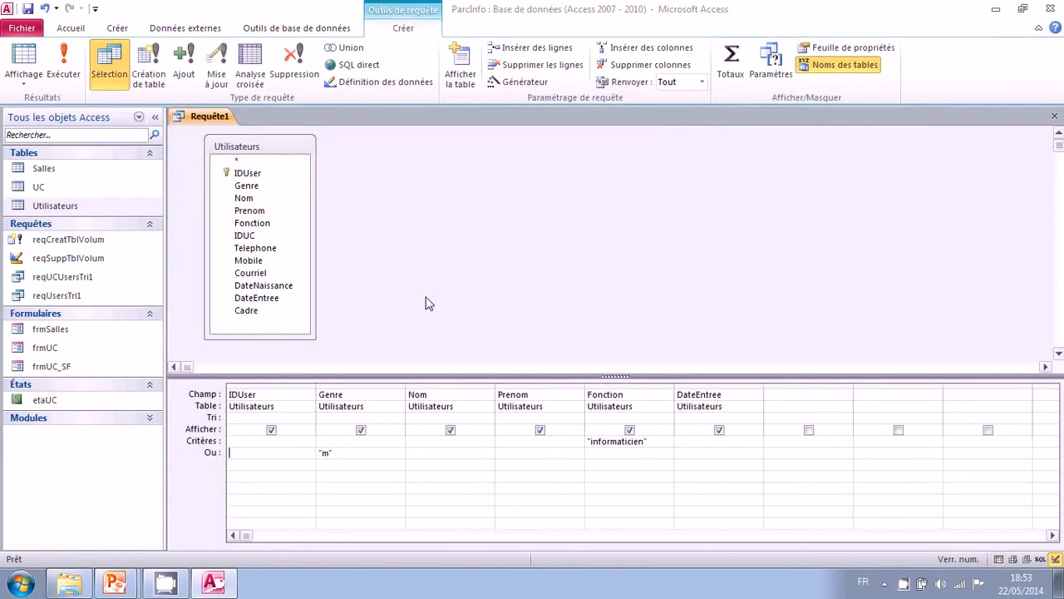
pyautogui.click(459, 283)
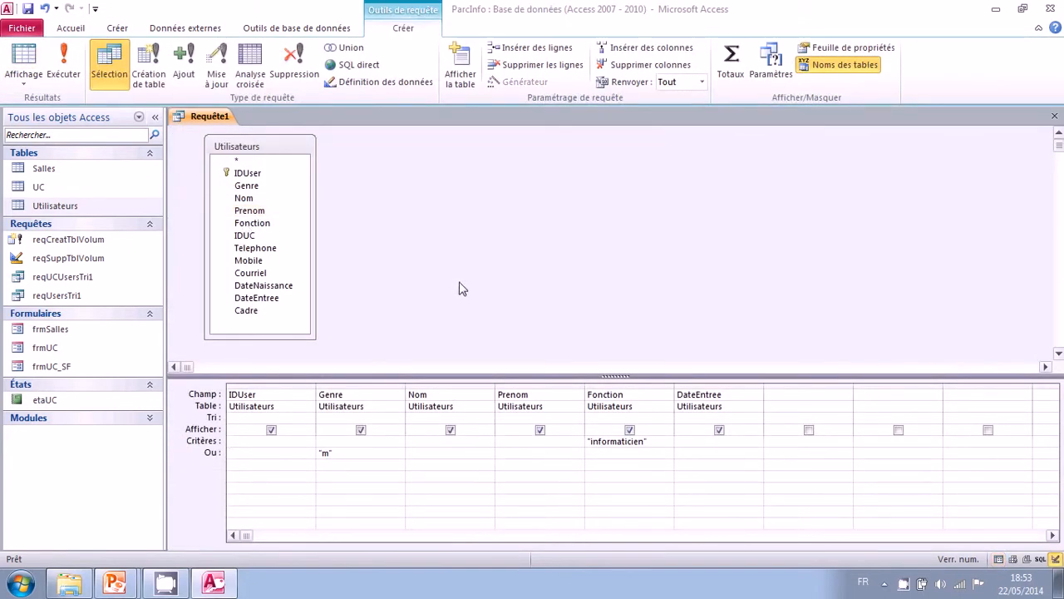